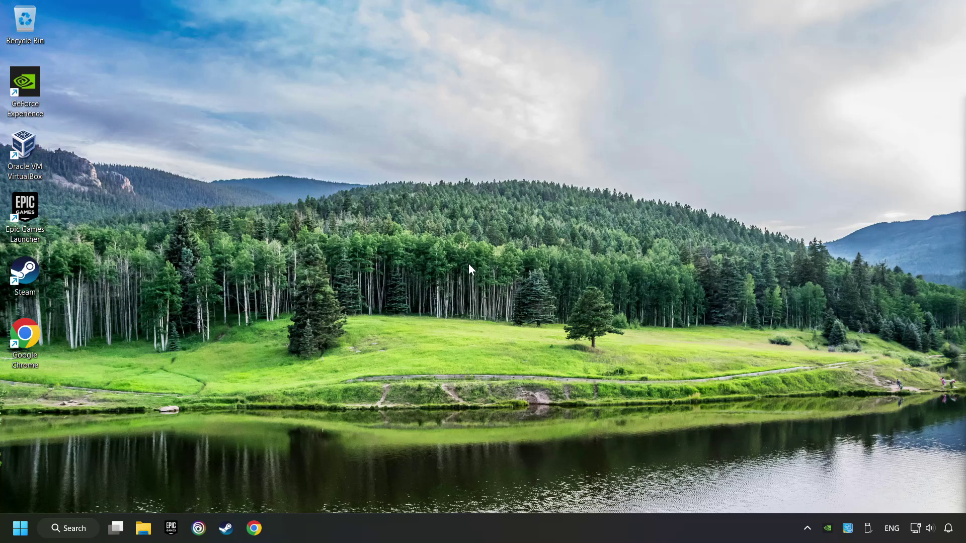
Turn on automatic time zone and automatic time, sync the clock now, and close Settings
right_click(949, 529)
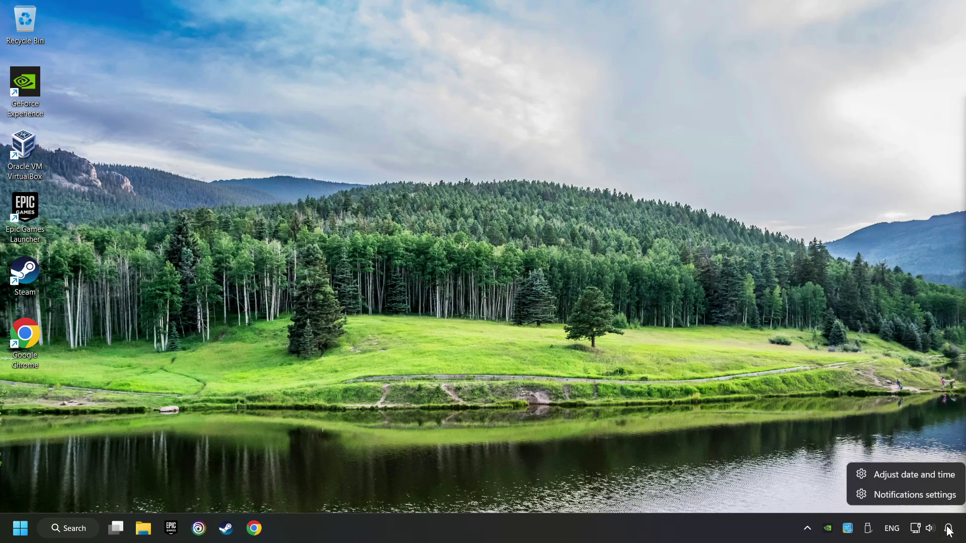
left_click(928, 479)
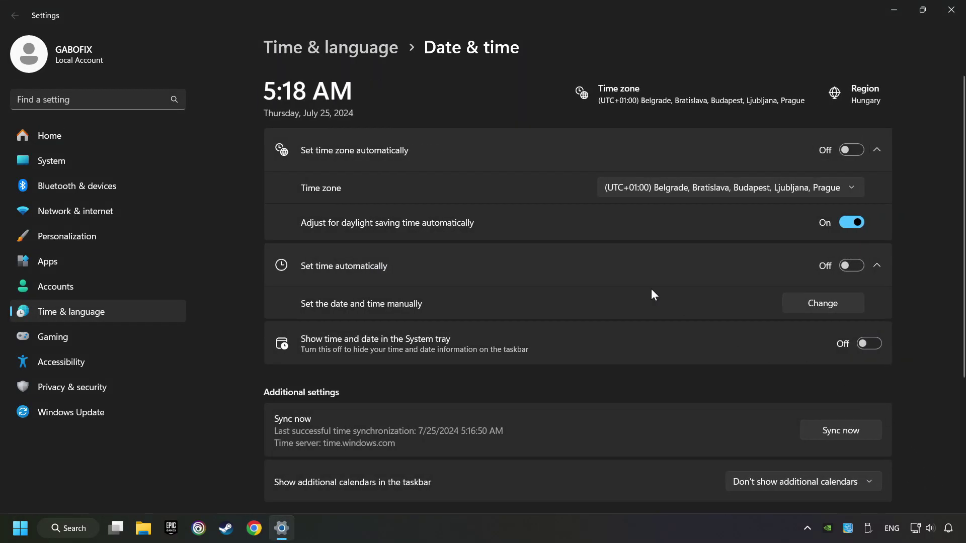
left_click(852, 154)
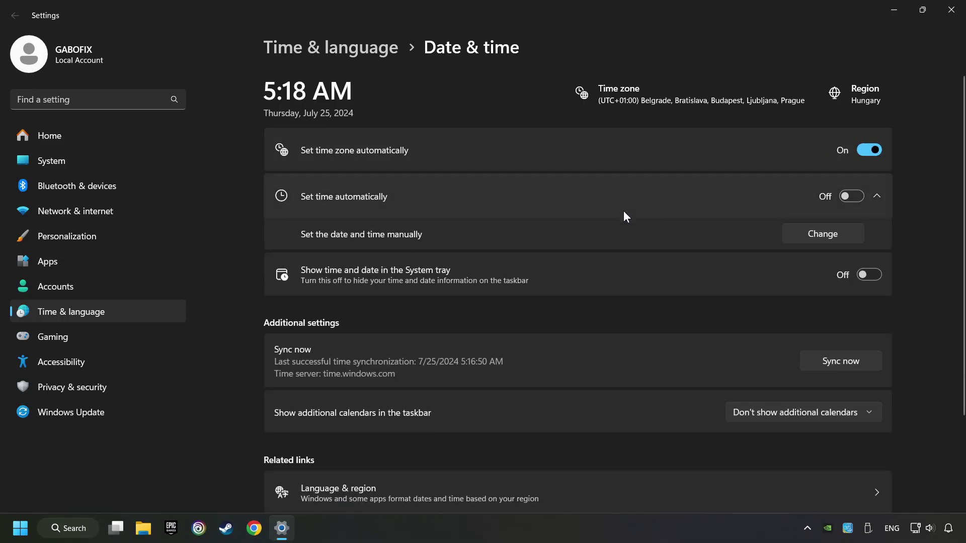
left_click(849, 199)
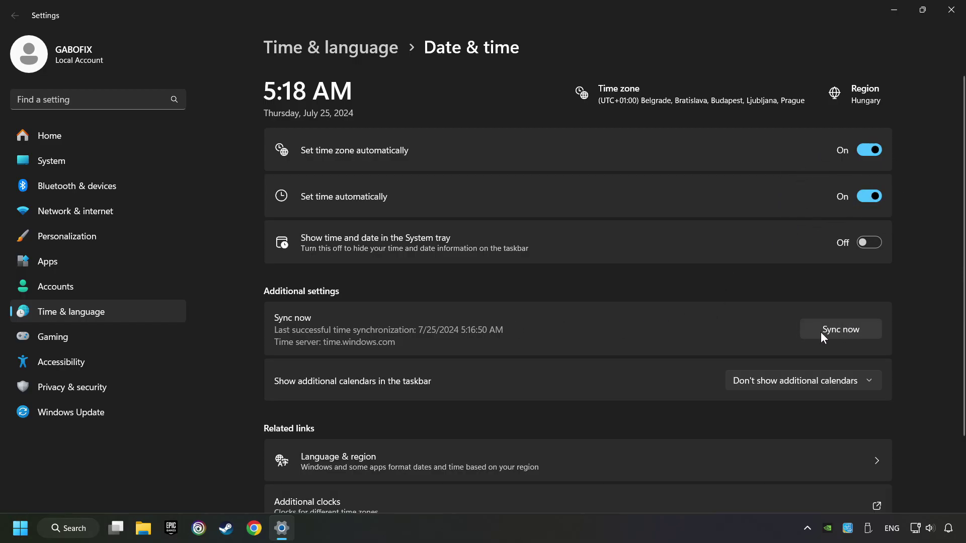
left_click(872, 342)
left_click(950, 15)
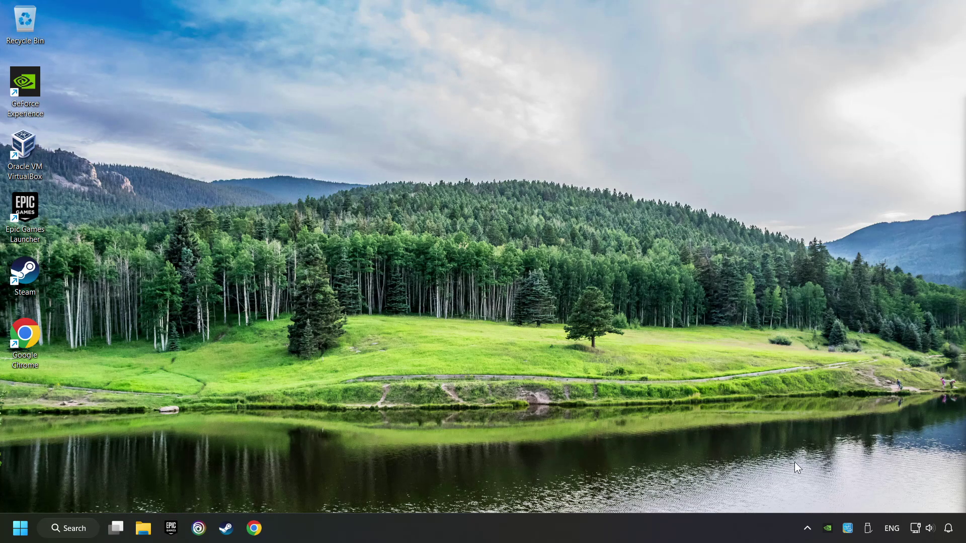
right_click(915, 528)
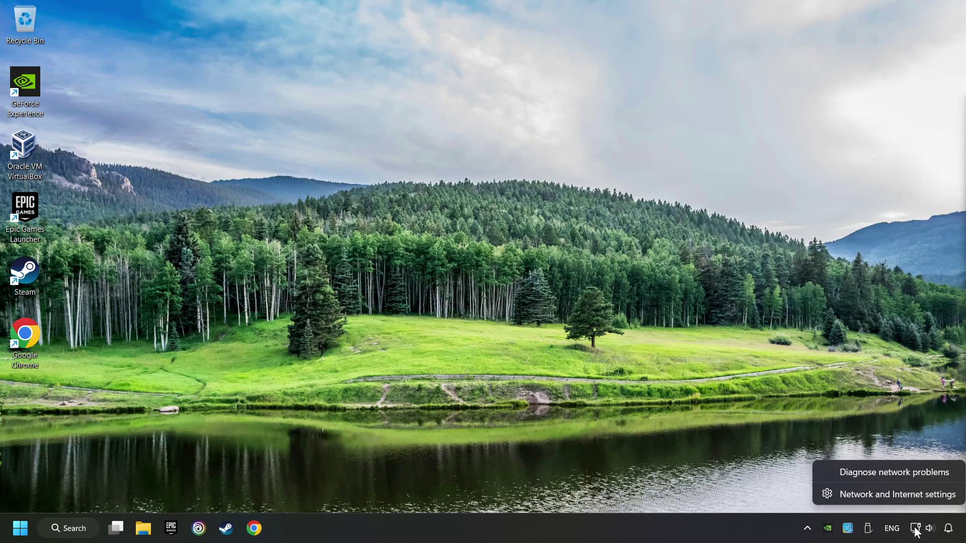
left_click(895, 495)
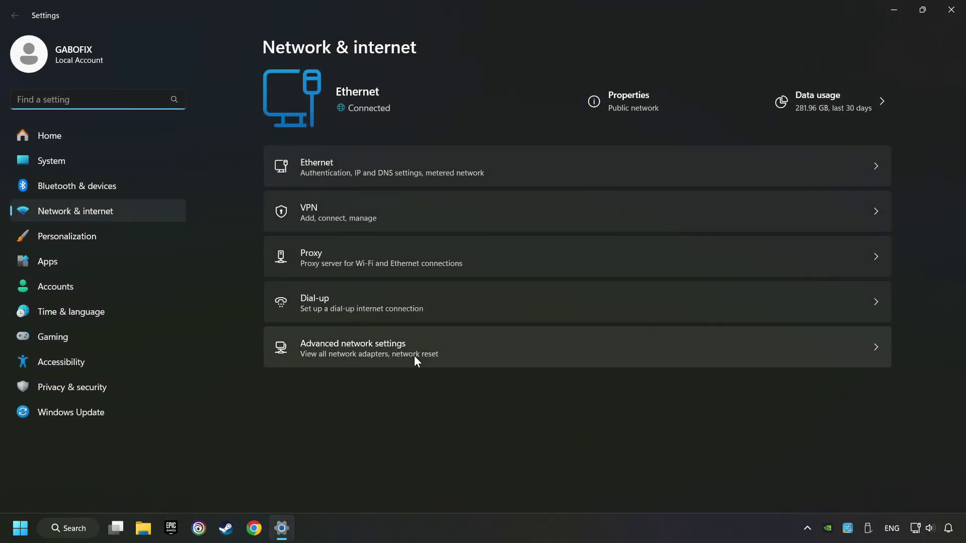
left_click(534, 258)
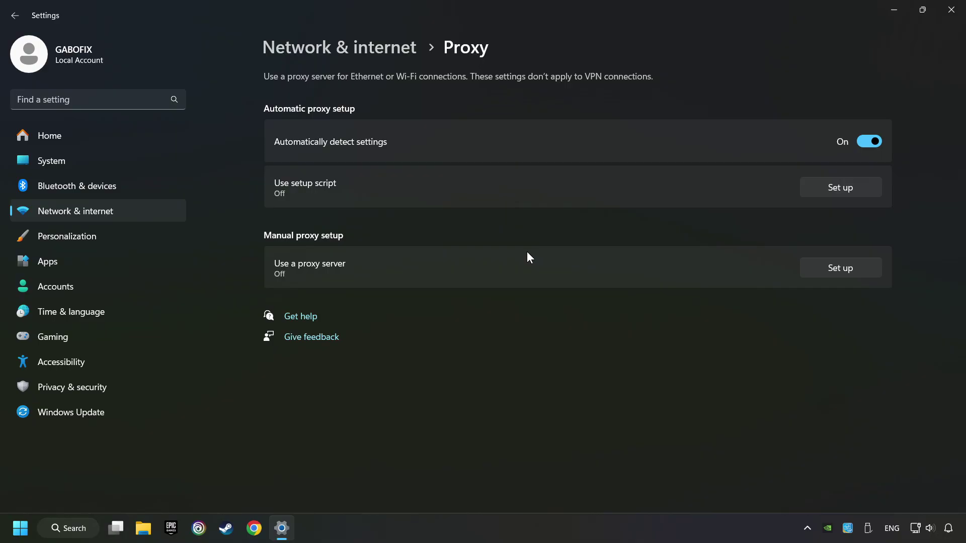
left_click(837, 269)
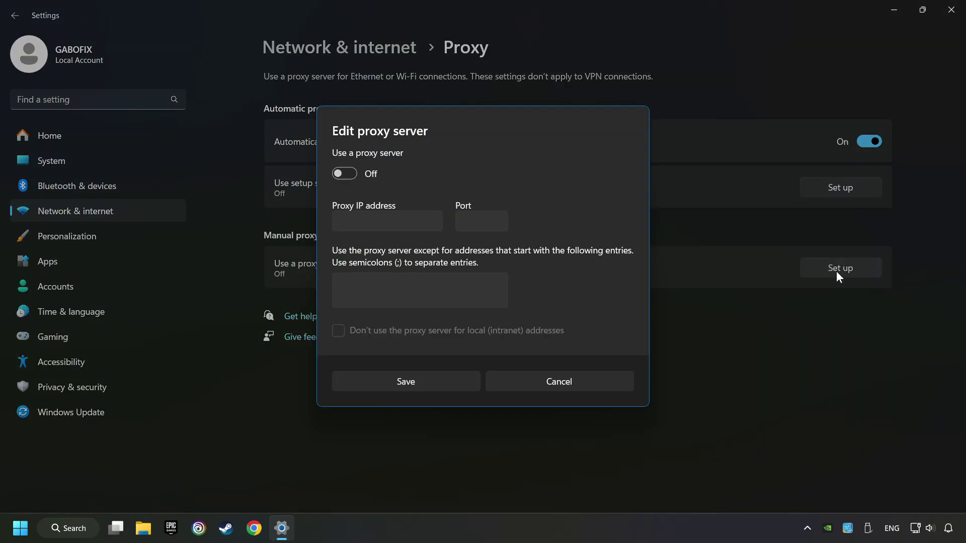
left_click(342, 175)
left_click(342, 175)
left_click(435, 387)
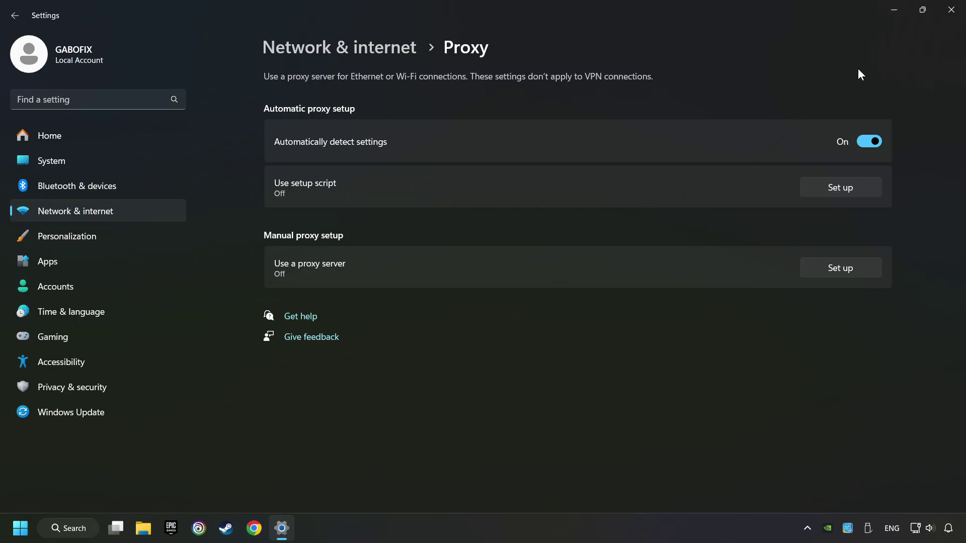
Close Settings and launch Command Prompt as administrator by searching for cmd
left_click(950, 19)
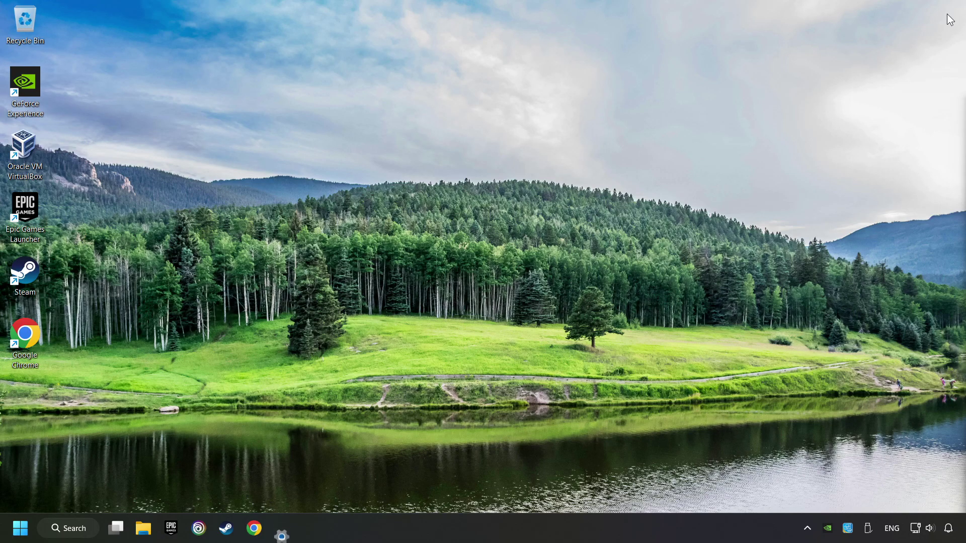
left_click(70, 528)
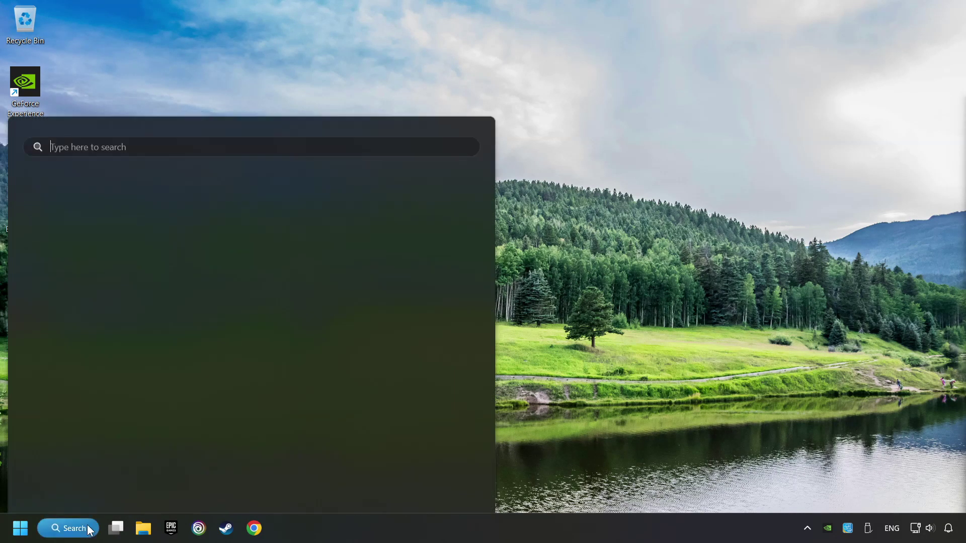
type("cmd")
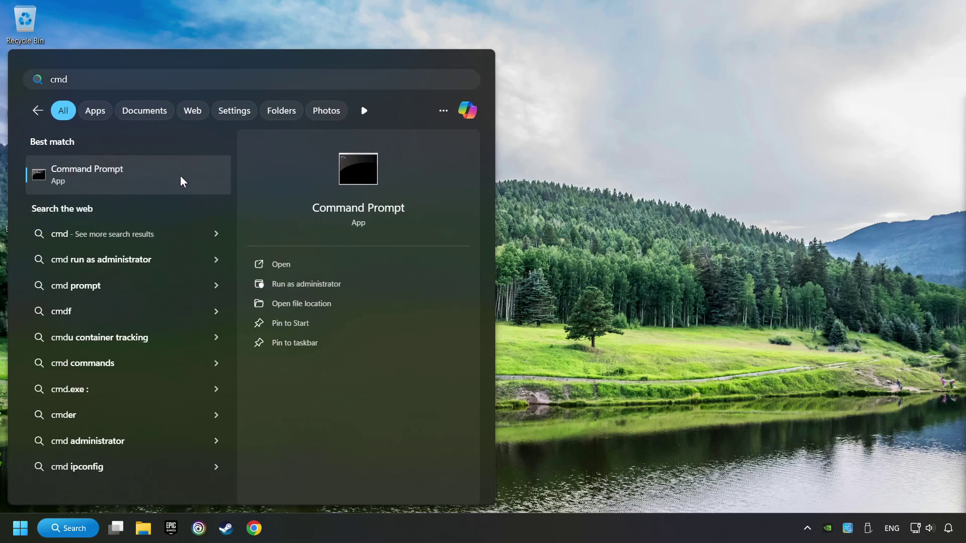
right_click(180, 177)
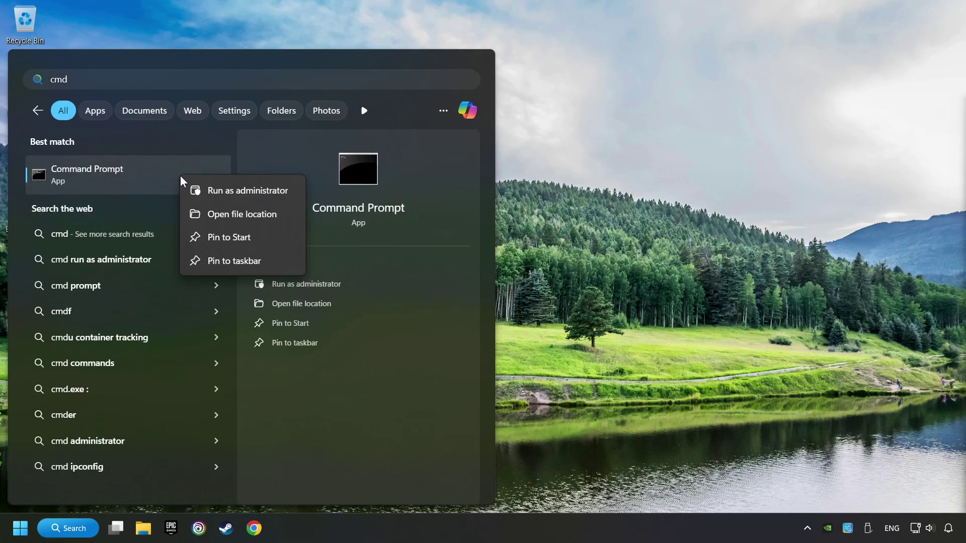
left_click(234, 193)
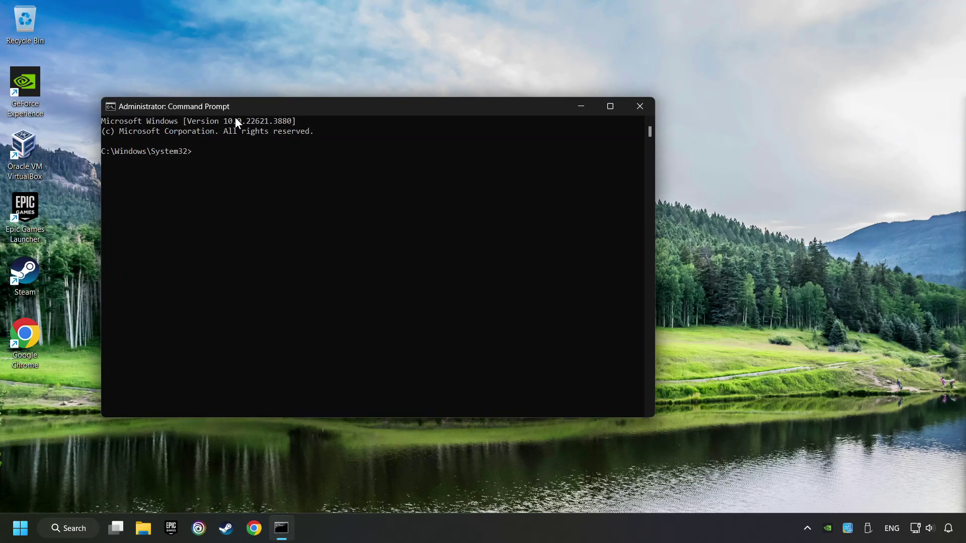
Place Command Prompt top-left beside commands.txt and select the ipconfig /flushdns line
left_click_drag(236, 119, 154, 33)
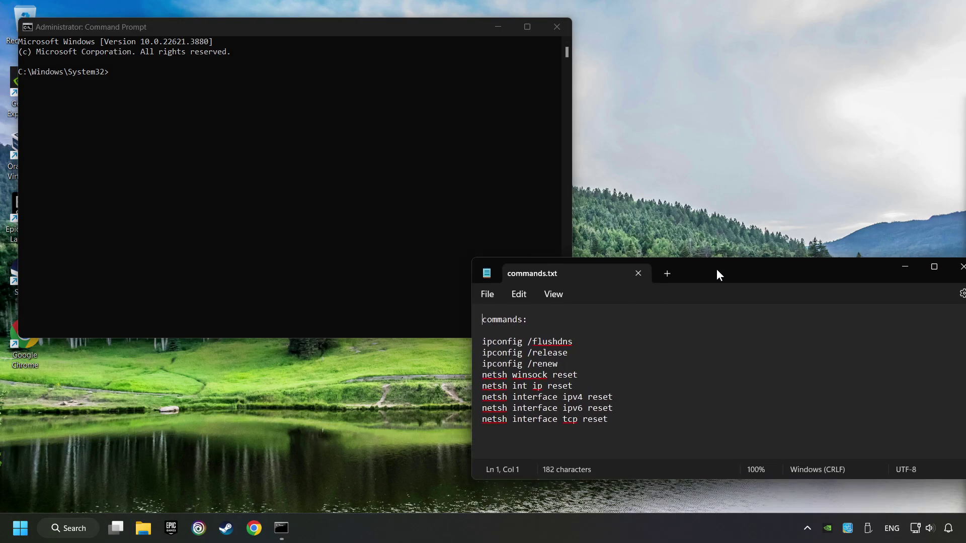
left_click_drag(718, 274, 689, 304)
left_click_drag(557, 373, 445, 372)
key("ctrl+c")
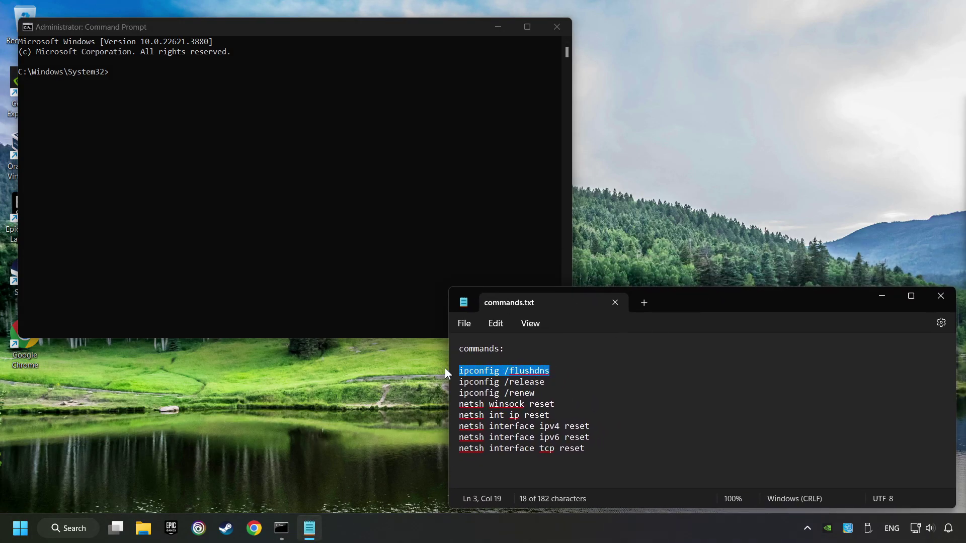
Run ipconfig /flushdns, ipconfig /release and ipconfig /renew in Command Prompt
left_click(134, 75)
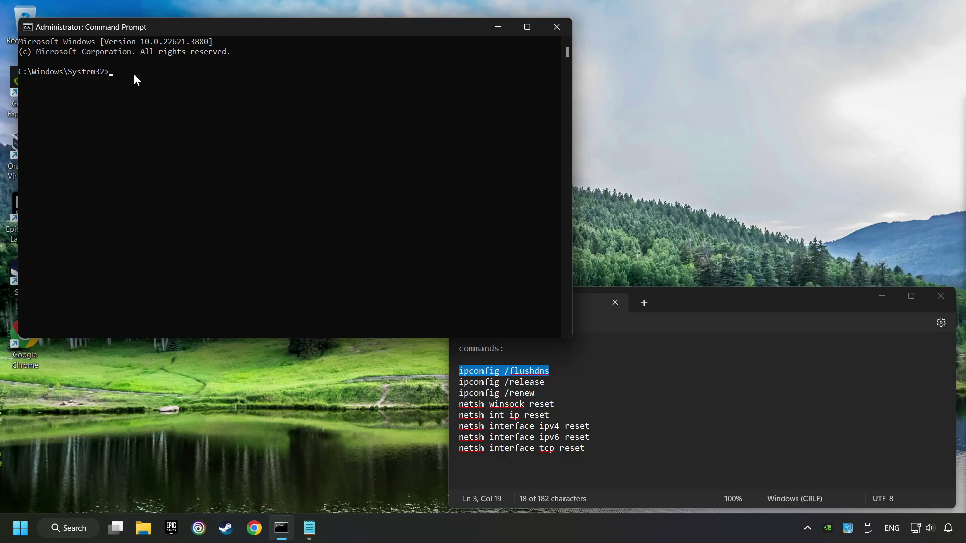
right_click(134, 75)
key("Return")
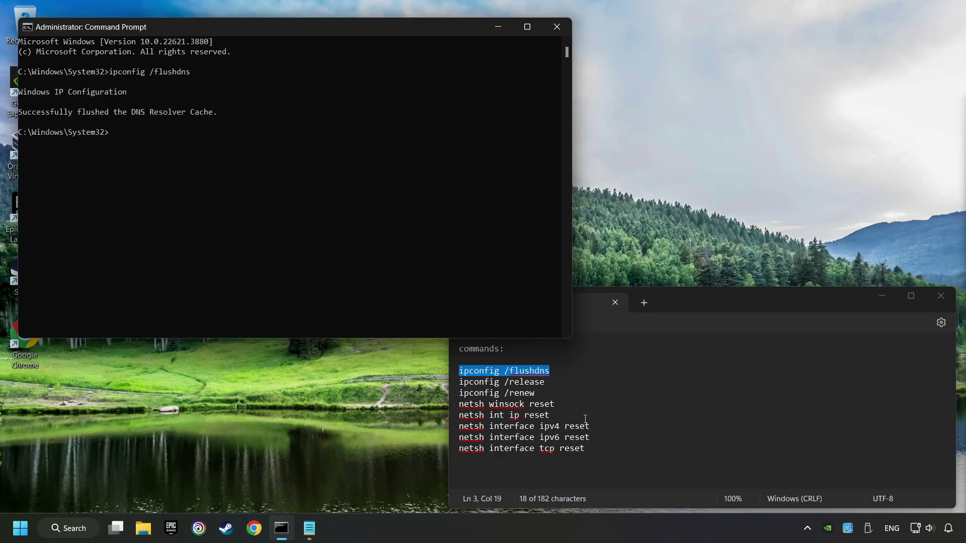
left_click_drag(545, 382, 441, 381)
key("ctrl+c")
left_click(177, 125)
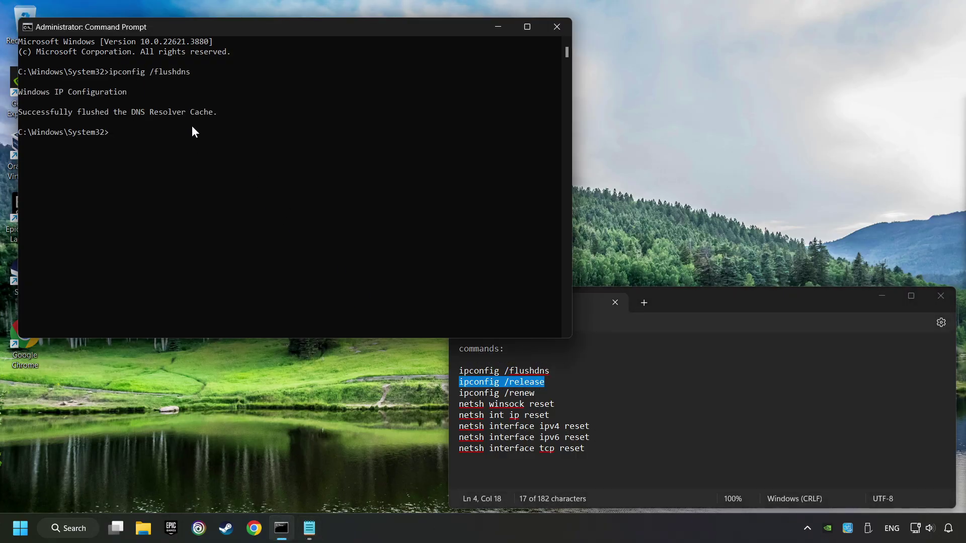
right_click(192, 125)
key("Return")
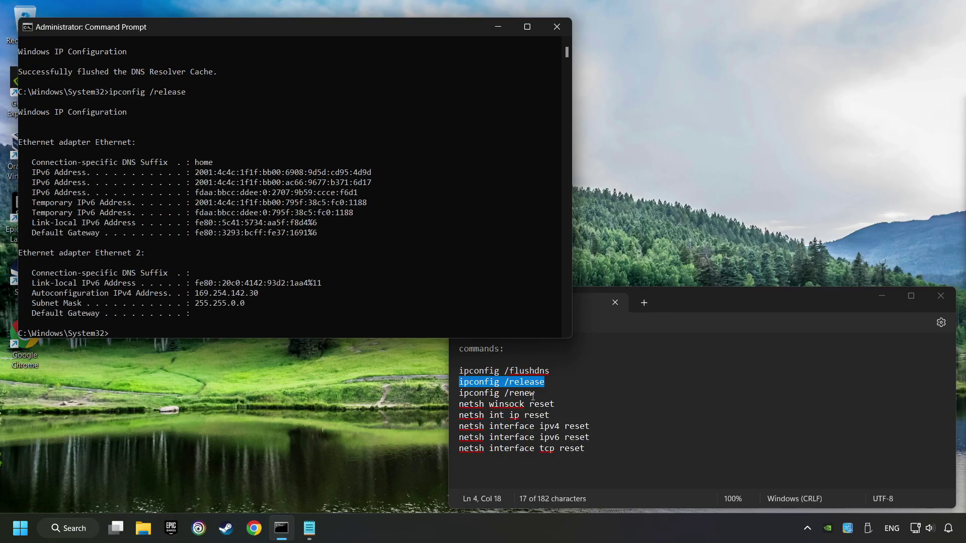
left_click_drag(534, 393, 457, 394)
left_click(231, 231)
right_click(230, 231)
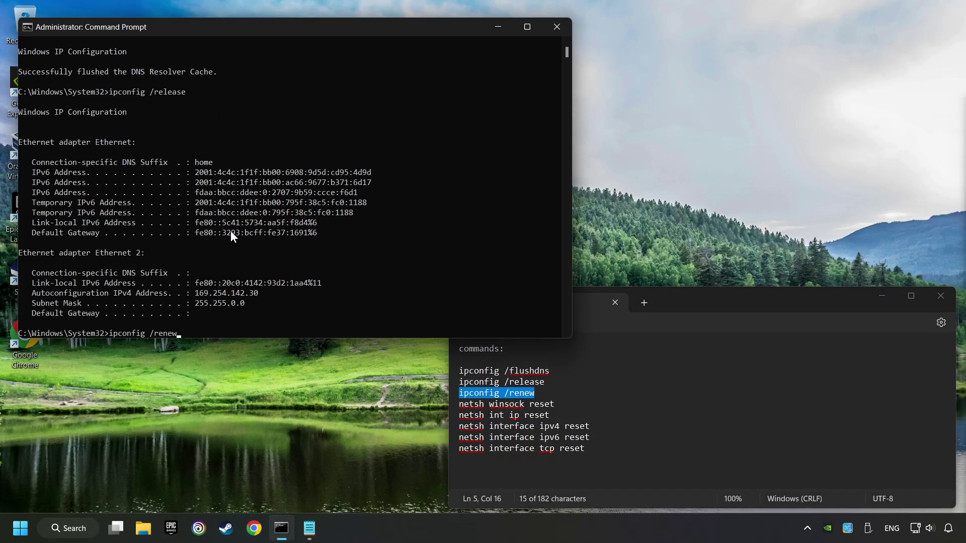
key("Return")
Run netsh winsock reset and netsh int ip reset from the commands list
left_click(554, 403)
left_click_drag(554, 403, 458, 404)
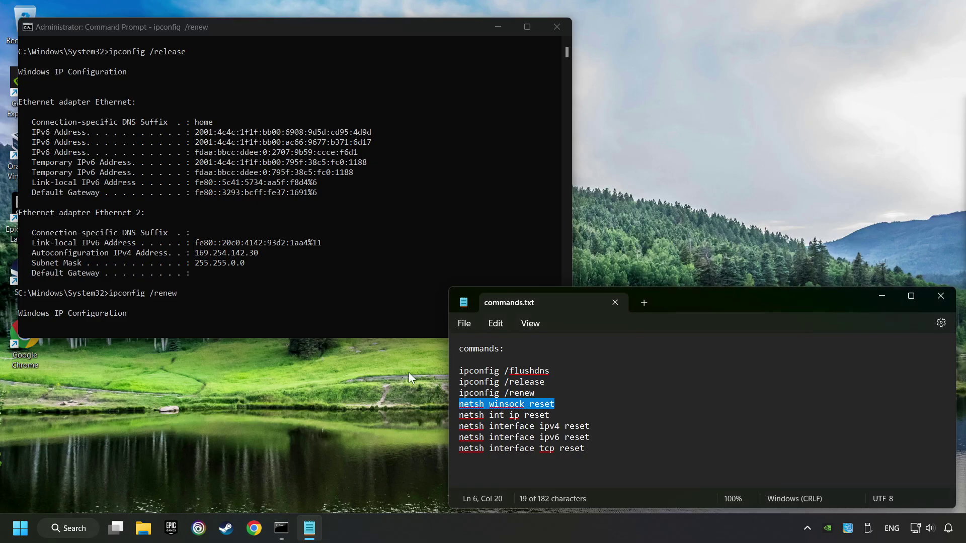
left_click(275, 212)
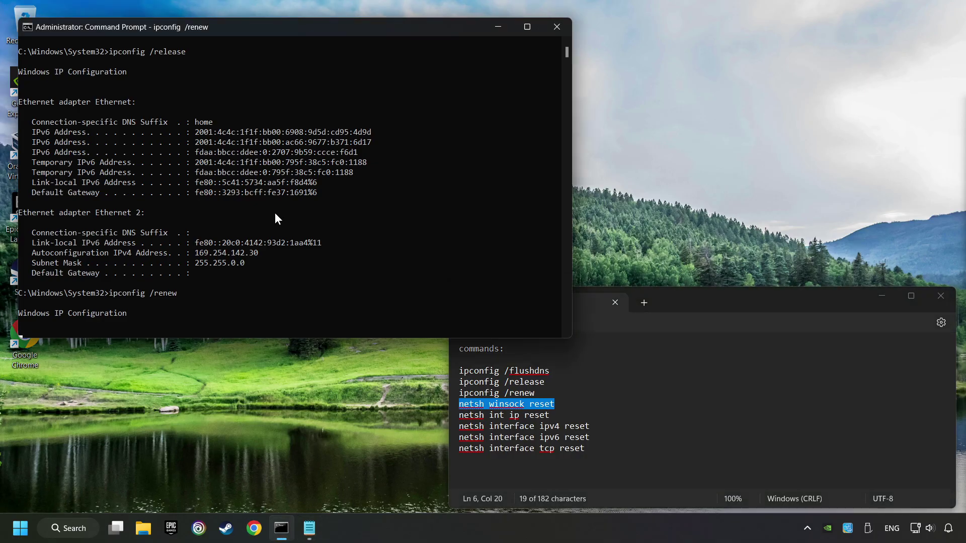
right_click(274, 212)
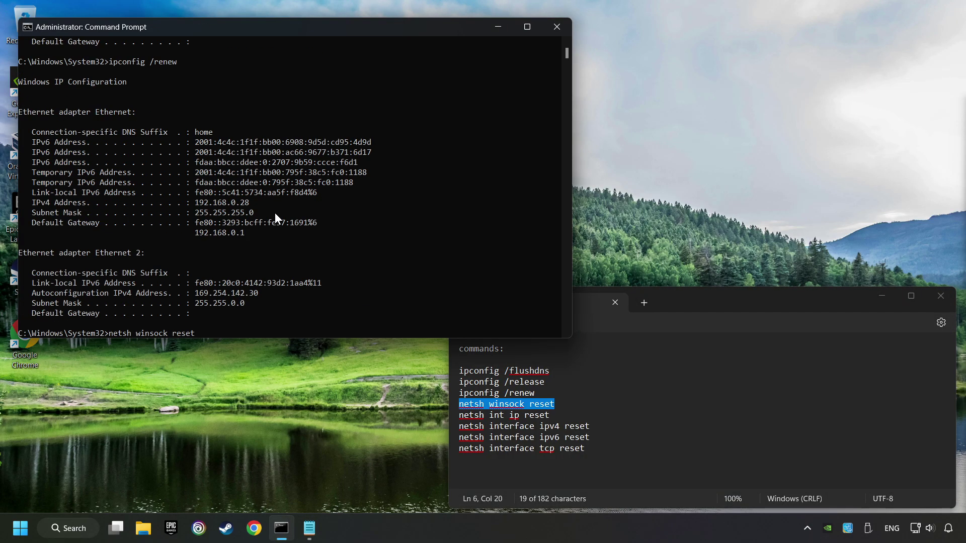
key("Return")
left_click_drag(549, 415, 458, 416)
key("ctrl+c")
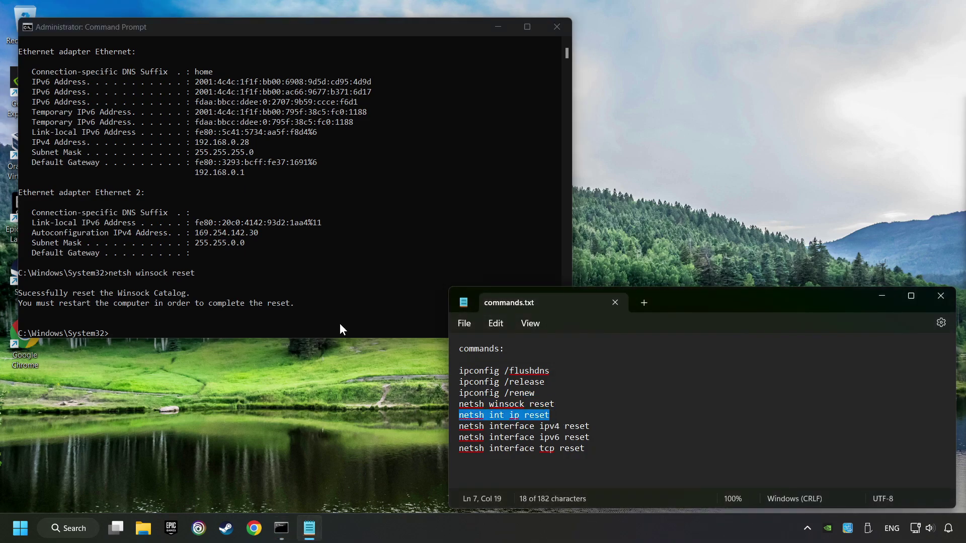
left_click(274, 219)
right_click(274, 220)
key("Return")
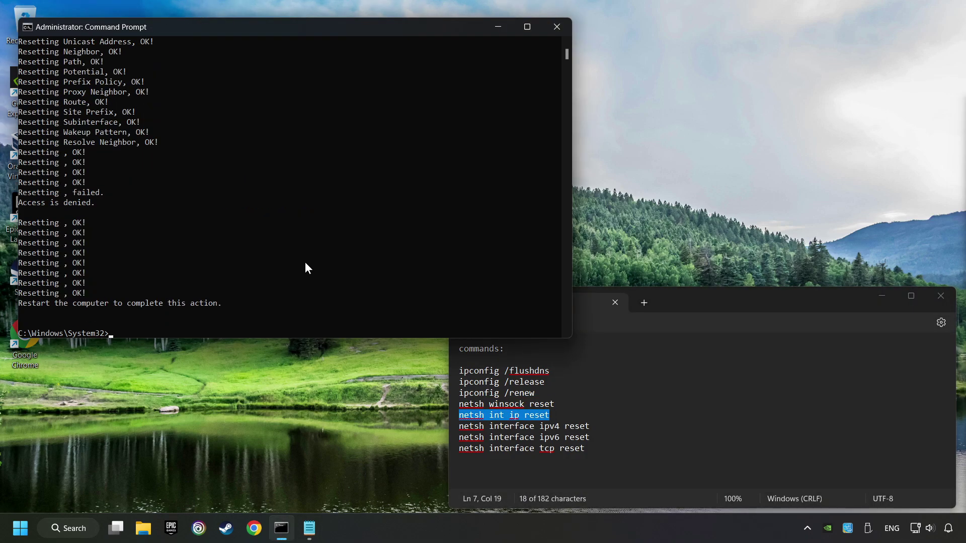
Paste the netsh interface ipv4 reset and ipv6 reset commands into Command Prompt
left_click_drag(588, 426, 445, 422)
key("ctrl+c")
left_click(243, 227)
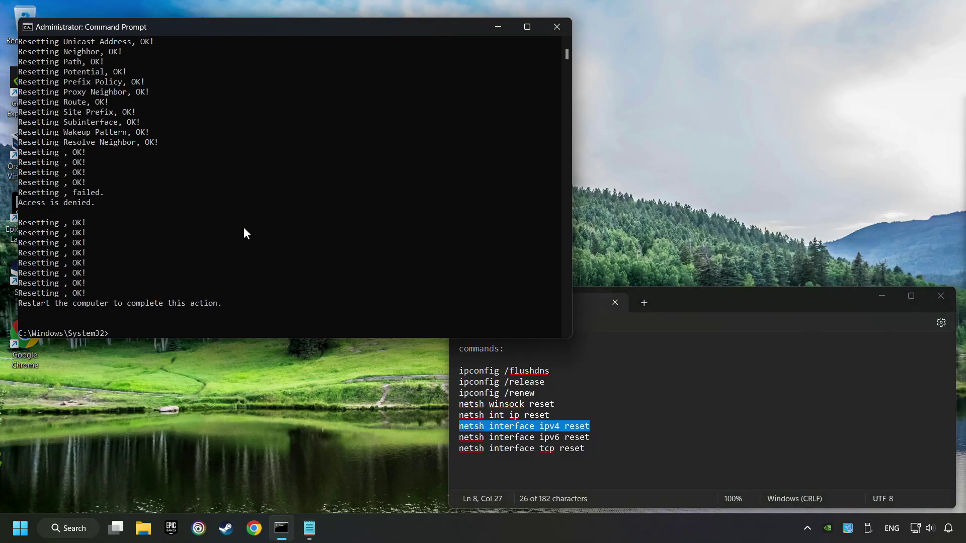
right_click(244, 228)
key("Escape")
left_click_drag(587, 437, 454, 436)
key("ctrl+c")
left_click(250, 199)
right_click(250, 199)
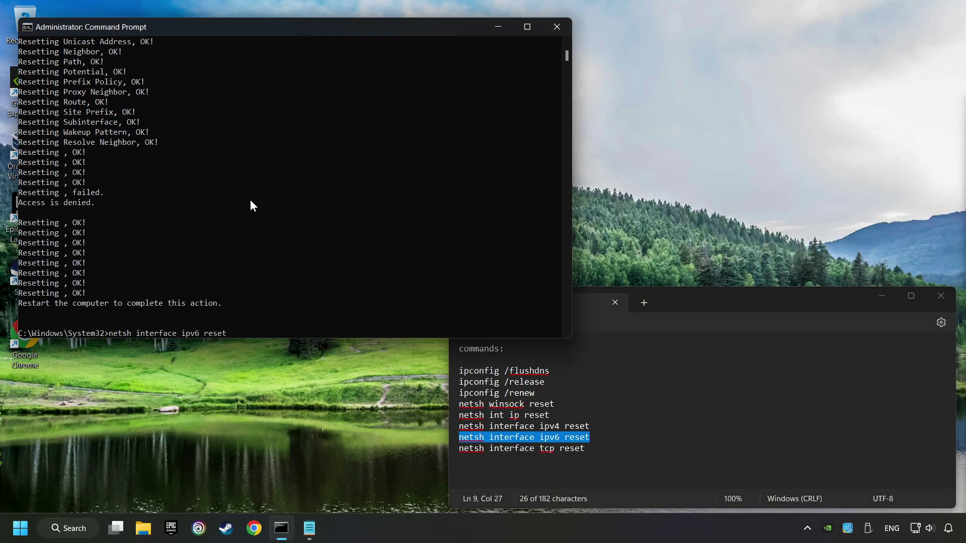
key("Escape")
Run netsh interface tcp reset, resetting all TCP parameters
left_click_drag(586, 448, 441, 446)
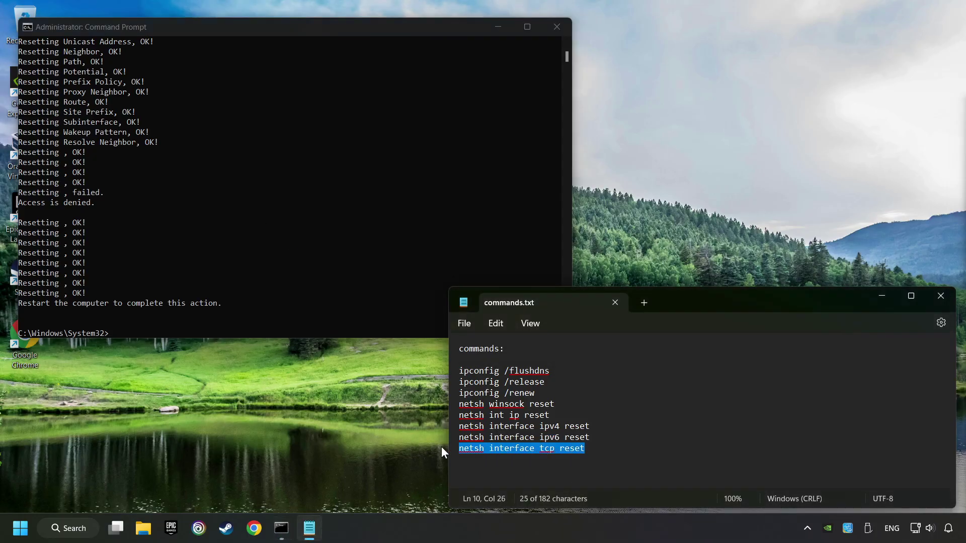
key("ctrl+c")
left_click(282, 246)
right_click(282, 246)
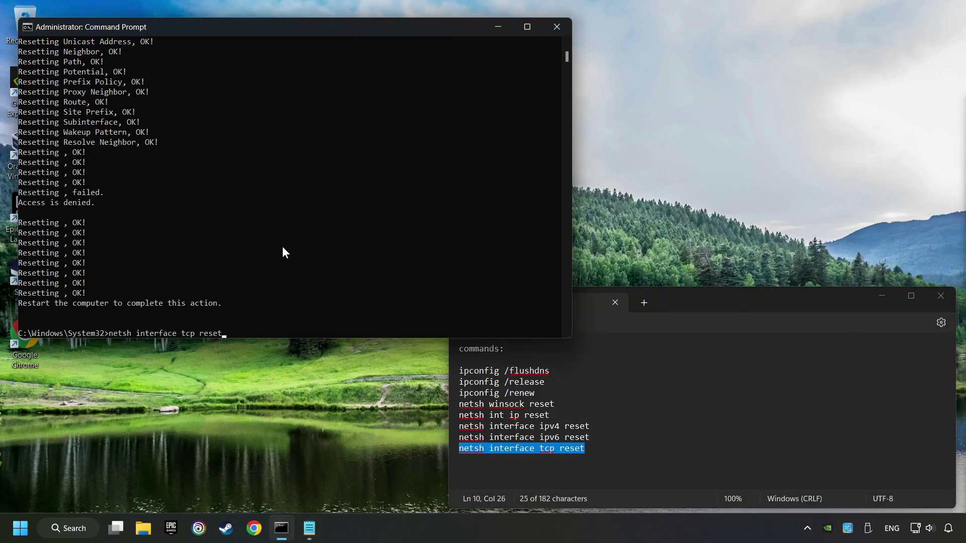
key("Return")
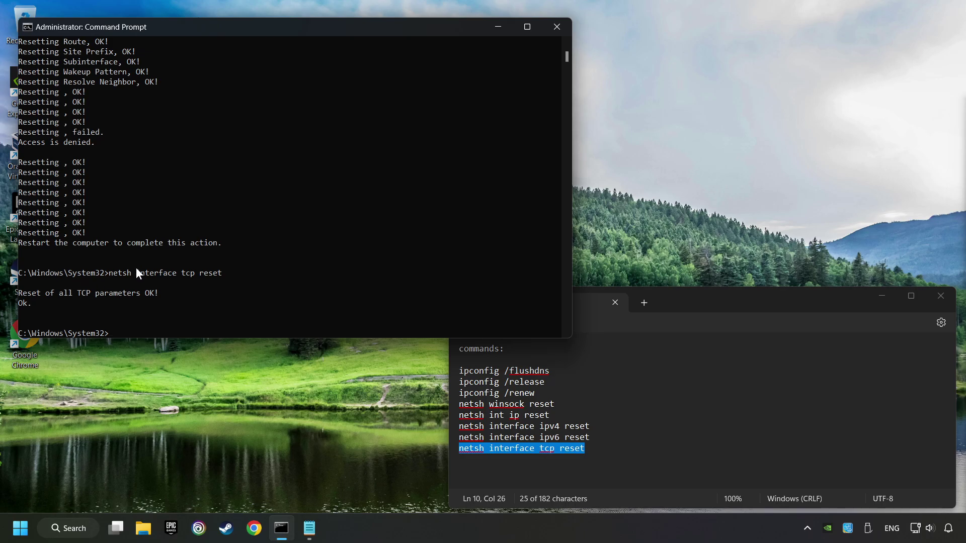
Close Command Prompt and commands.txt, then open Network and Internet settings from the tray icon
left_click(556, 28)
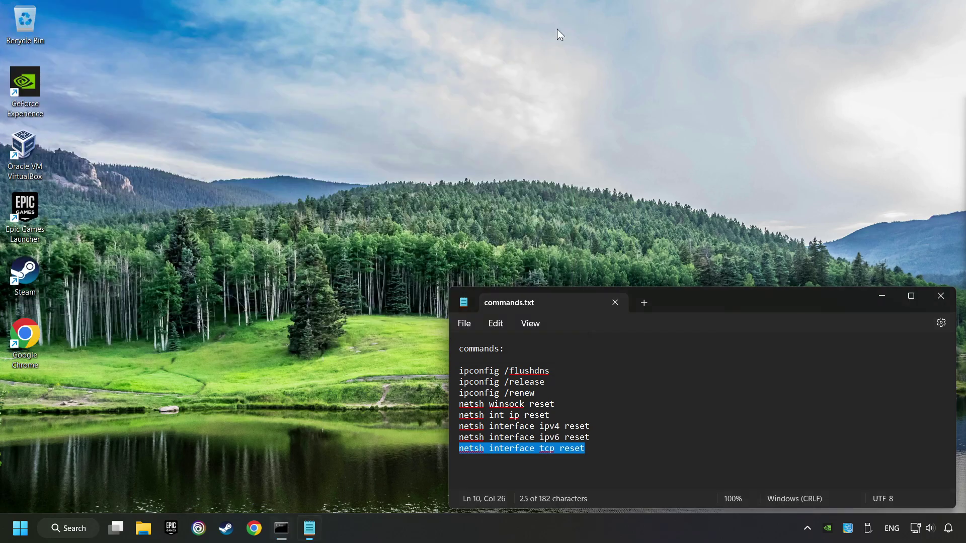
left_click(941, 296)
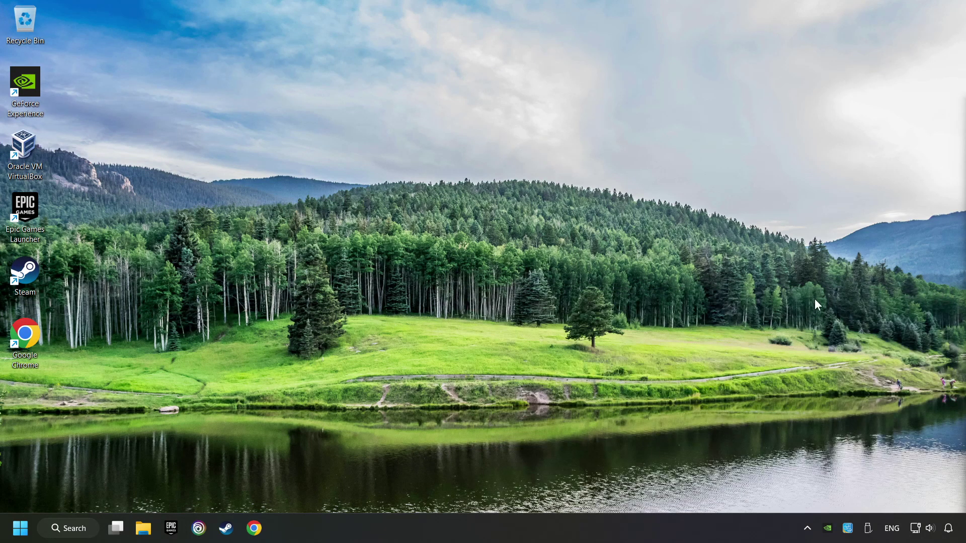
left_click(20, 528)
left_click(366, 484)
right_click(919, 532)
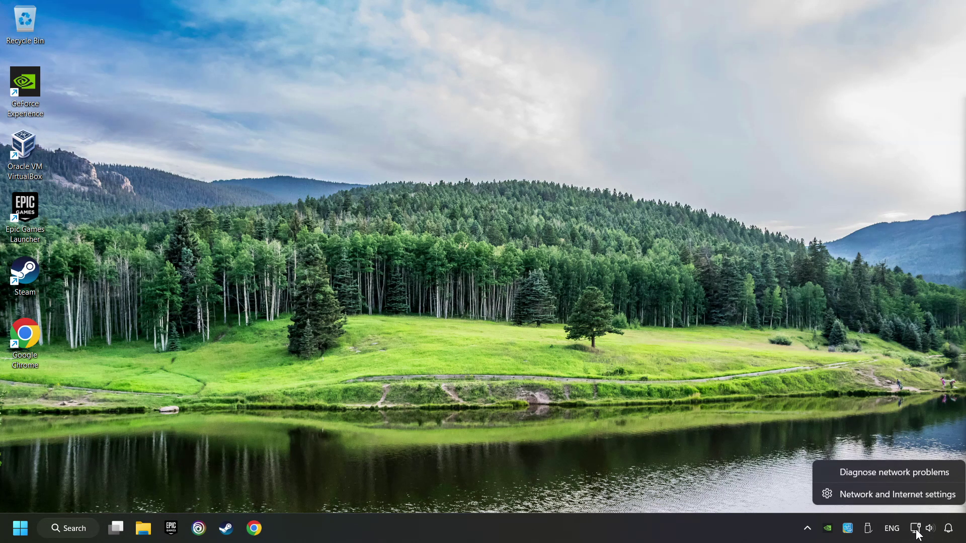
left_click(894, 494)
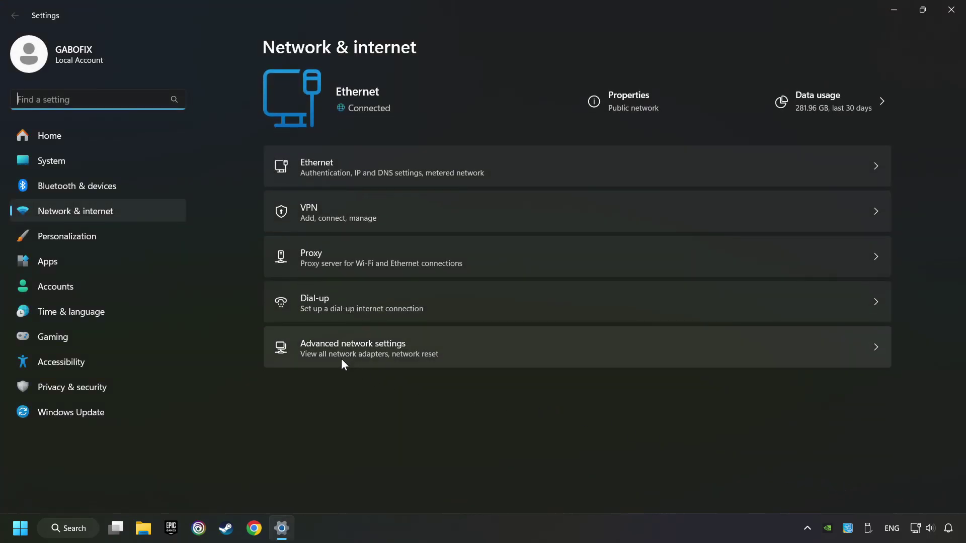
Reset all network adapters via Advanced network settings > Network reset, confirm Yes, then close Settings
left_click(496, 348)
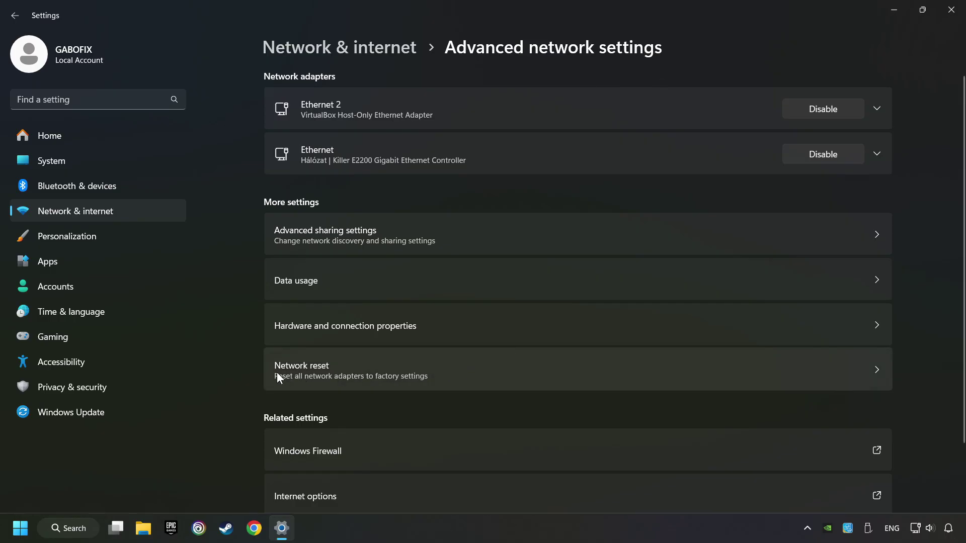
left_click(495, 371)
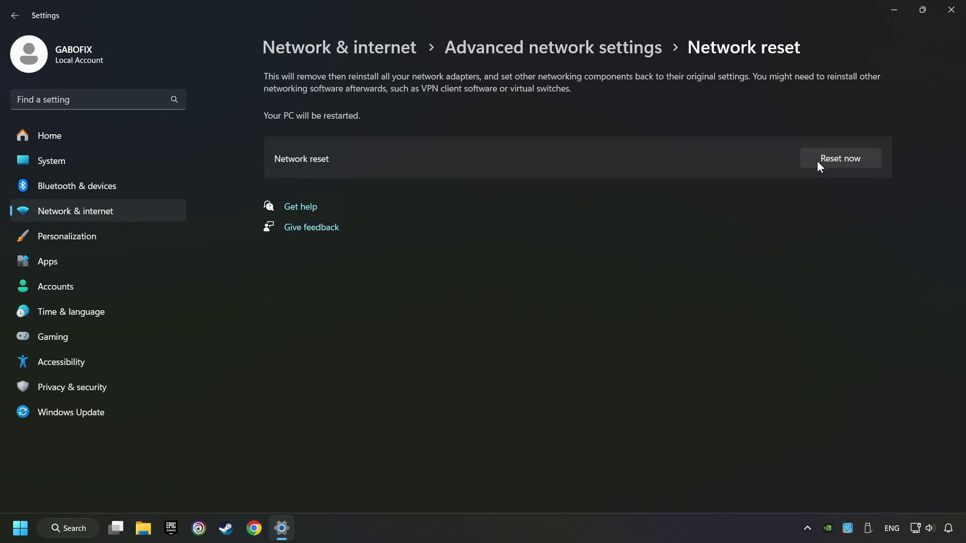
left_click(840, 159)
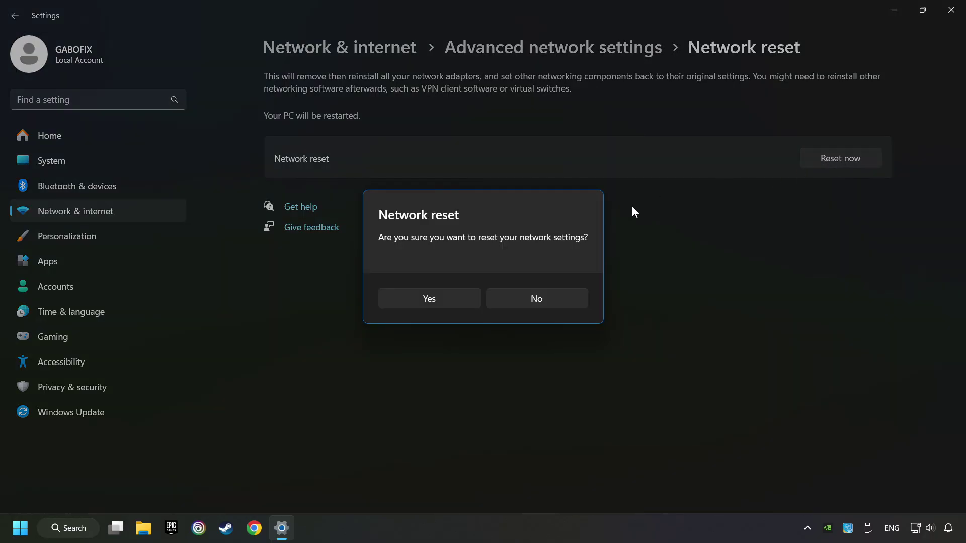
left_click(447, 300)
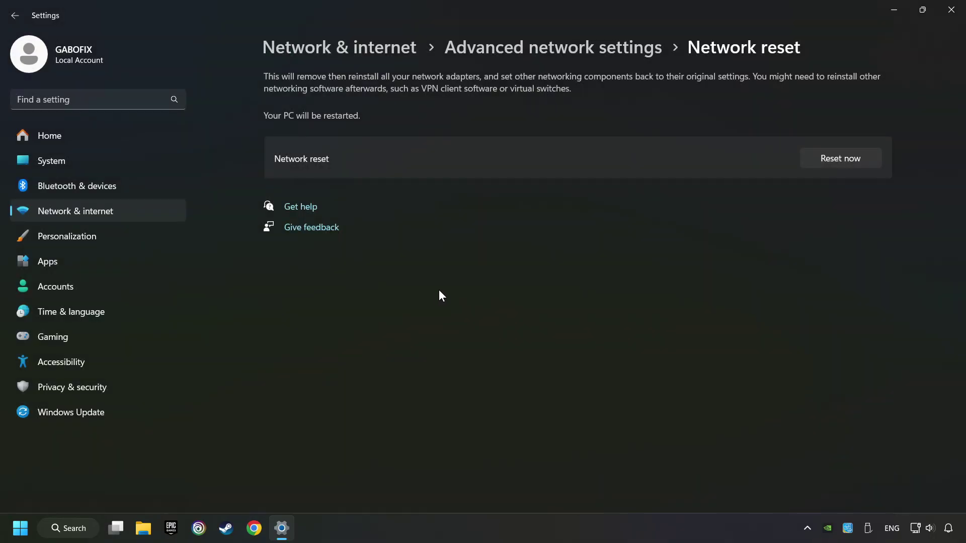
left_click(950, 10)
Search Start for 'control panel' and open the Control Panel best match
key("super")
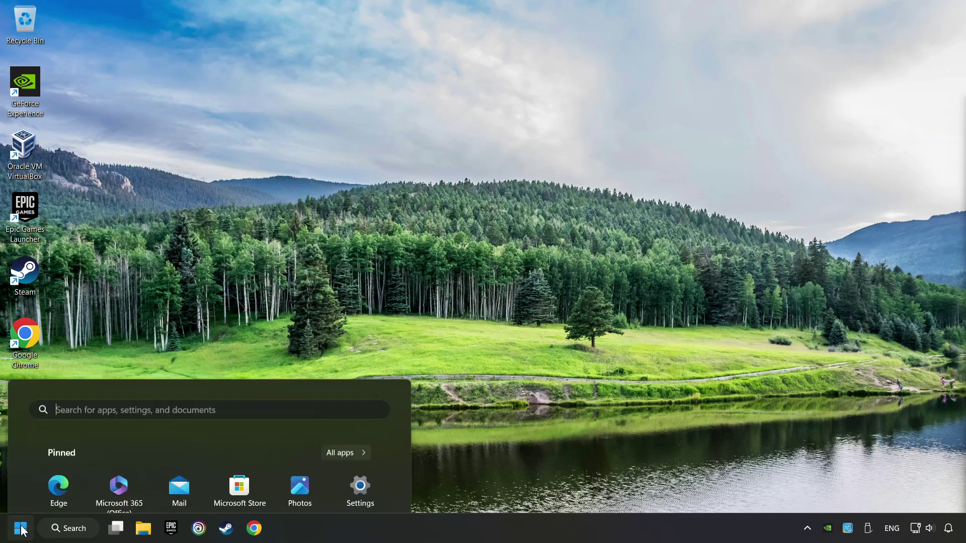
left_click(364, 485)
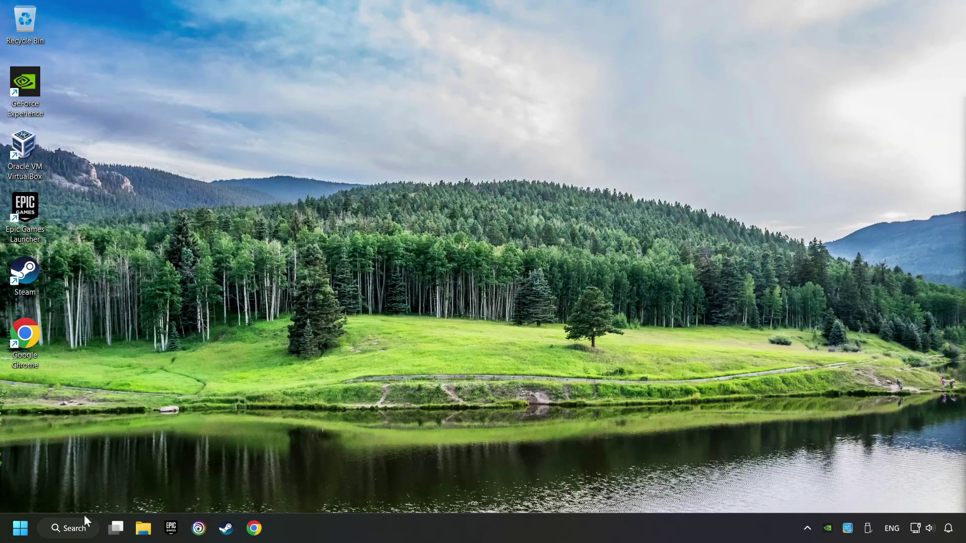
left_click(70, 527)
type("co")
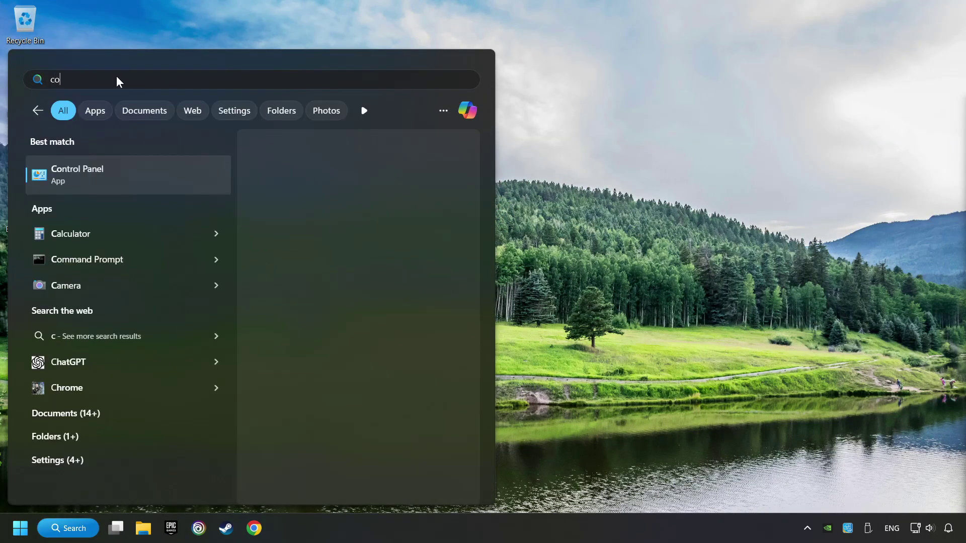
type("ntrol panel")
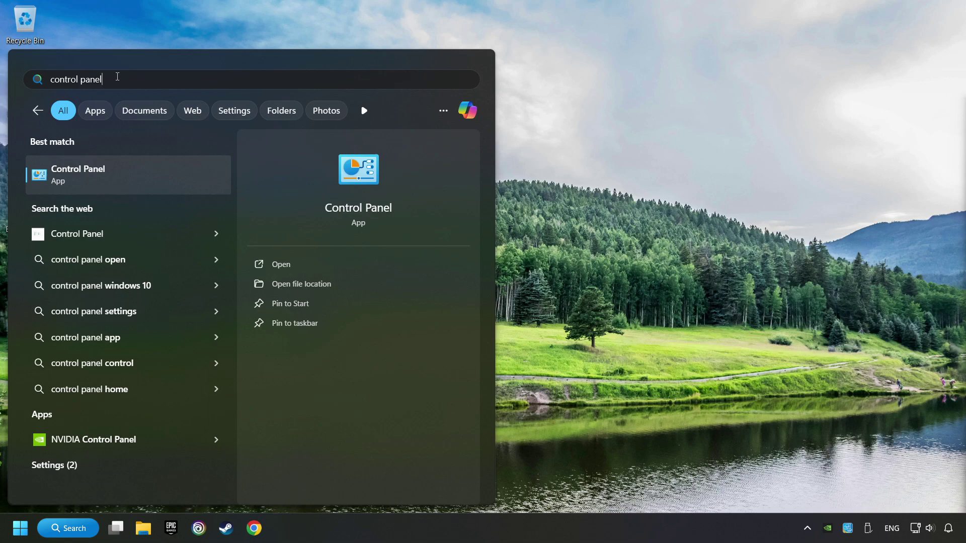
left_click(172, 173)
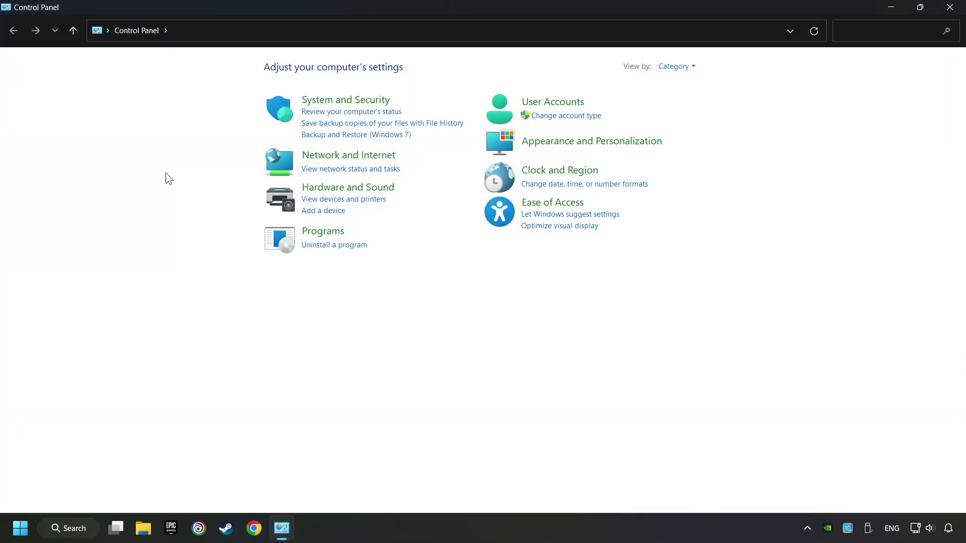
Go to Network and Internet > Network and Sharing Center > Change adapter settings and select Ethernet
left_click(344, 160)
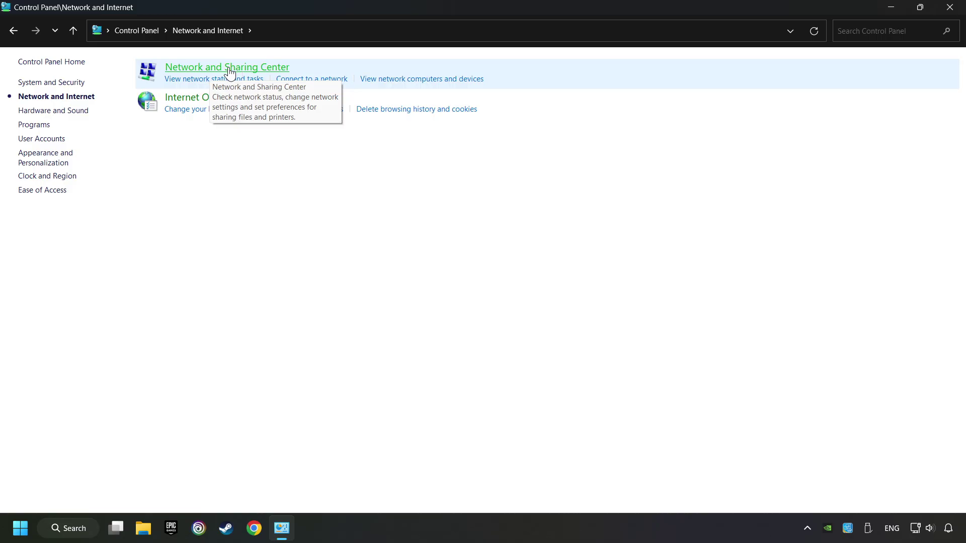
left_click(228, 69)
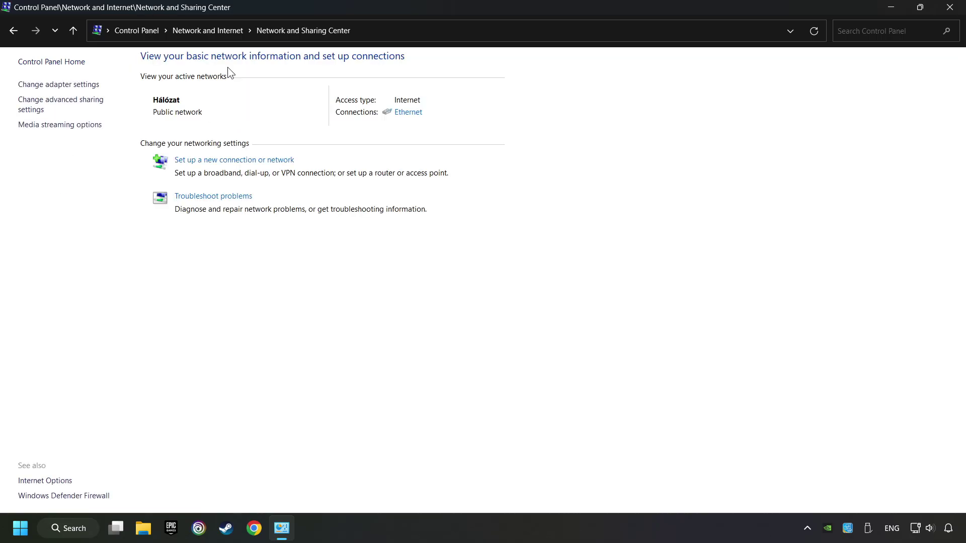
left_click(71, 84)
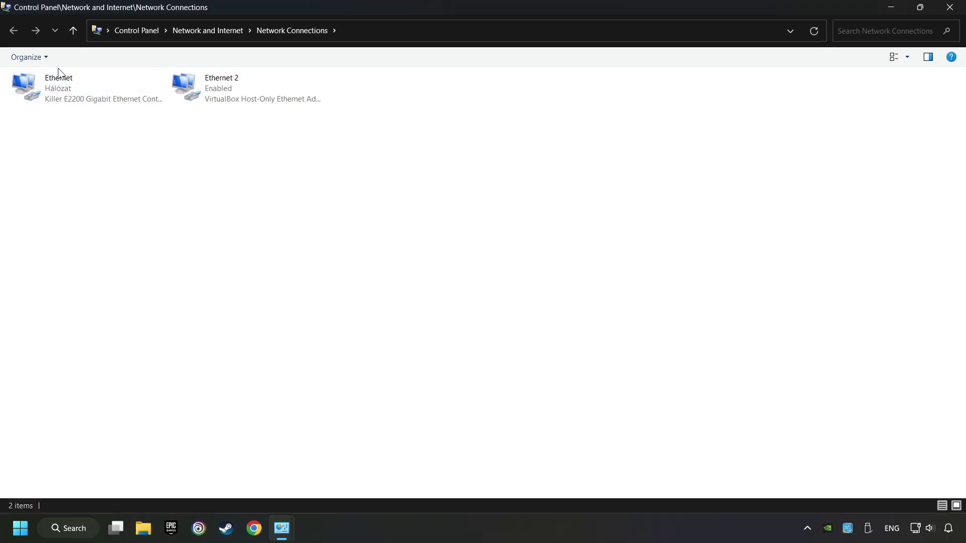
left_click(76, 80)
Open Ethernet's Properties, then the Internet Protocol Version 4 (TCP/IPv4) properties dialog
right_click(87, 86)
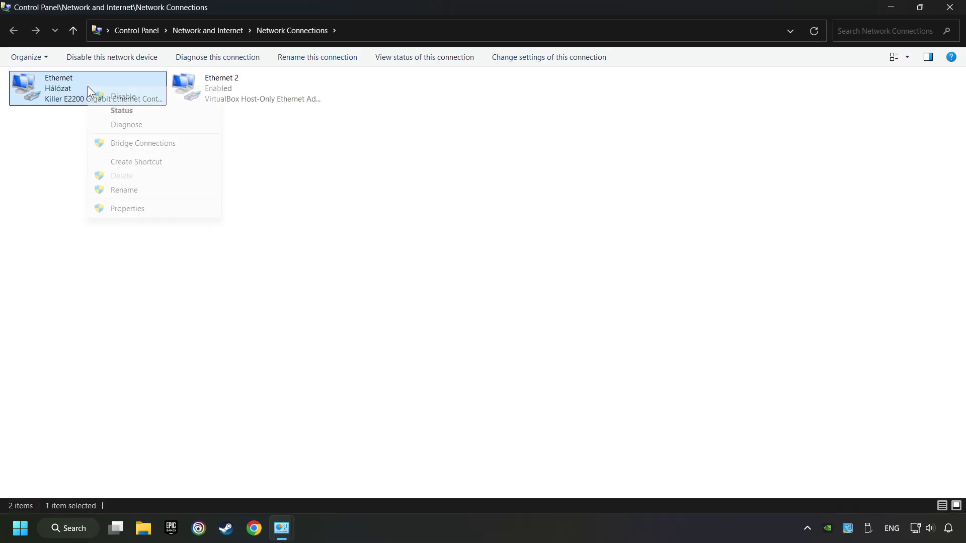
left_click(139, 210)
left_click_drag(114, 70, 450, 117)
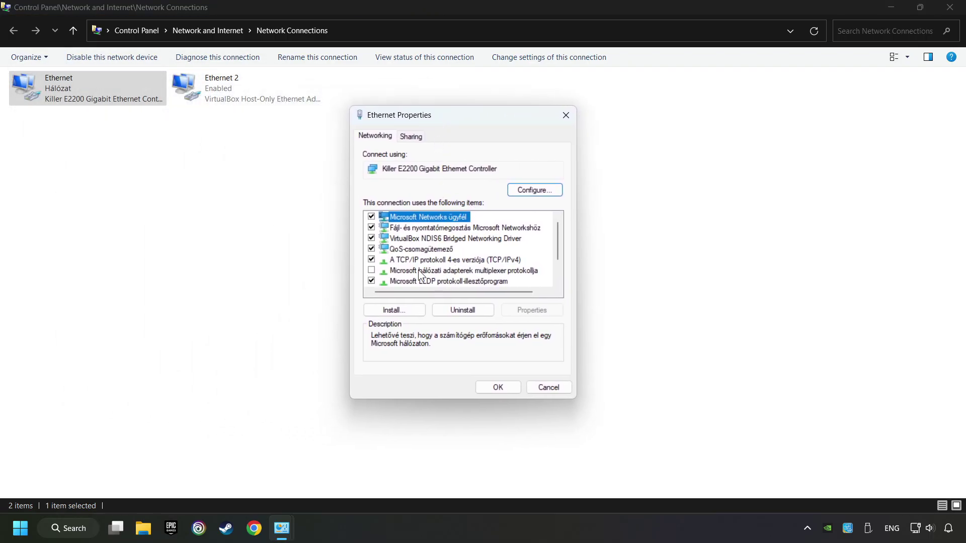
left_click(405, 260)
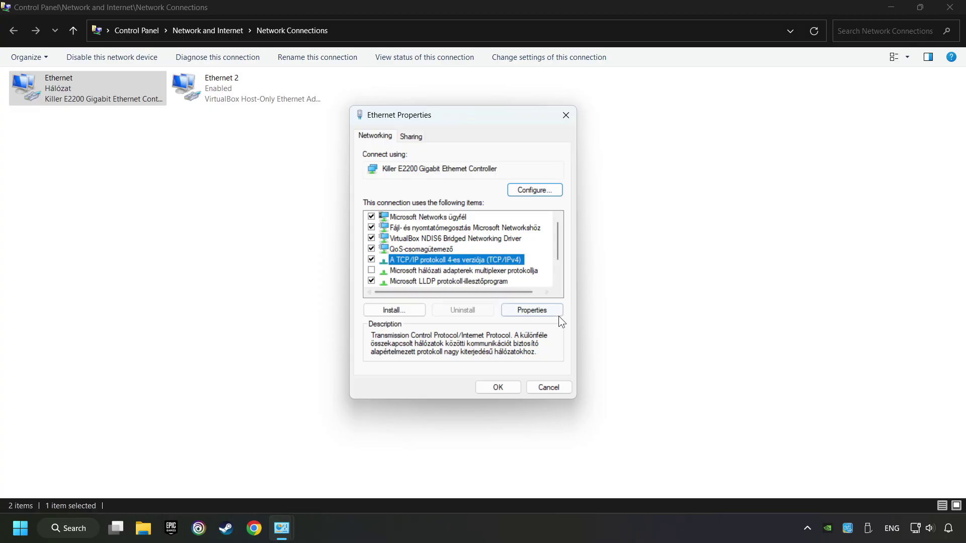
left_click(534, 310)
left_click_drag(504, 169, 466, 135)
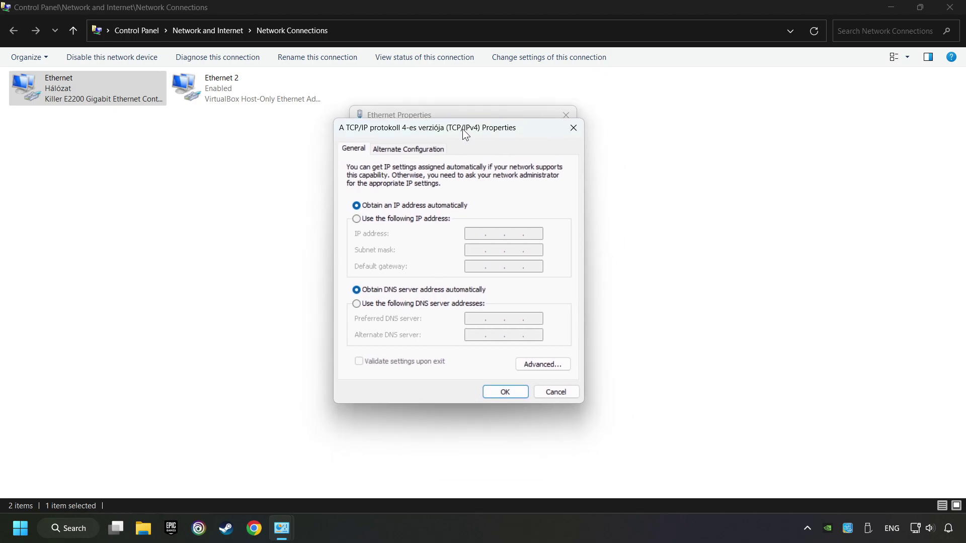
Set preferred DNS 8.8.8.8 and alternate 8.8.4.4, save, and close Ethernet Properties and Network Connections
left_click(358, 306)
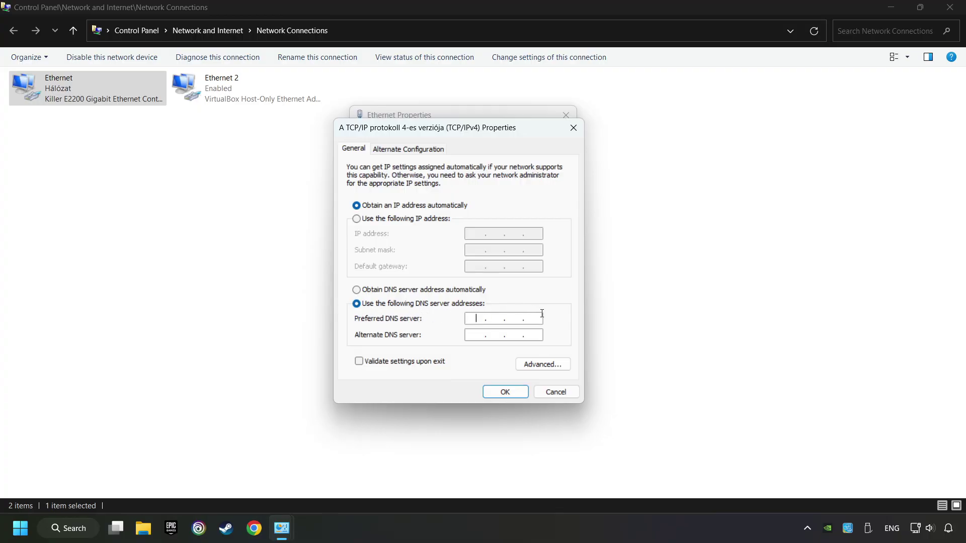
type("8.8.8.8")
left_click(468, 336)
type("8.8.4.4")
left_click(511, 393)
left_click(498, 387)
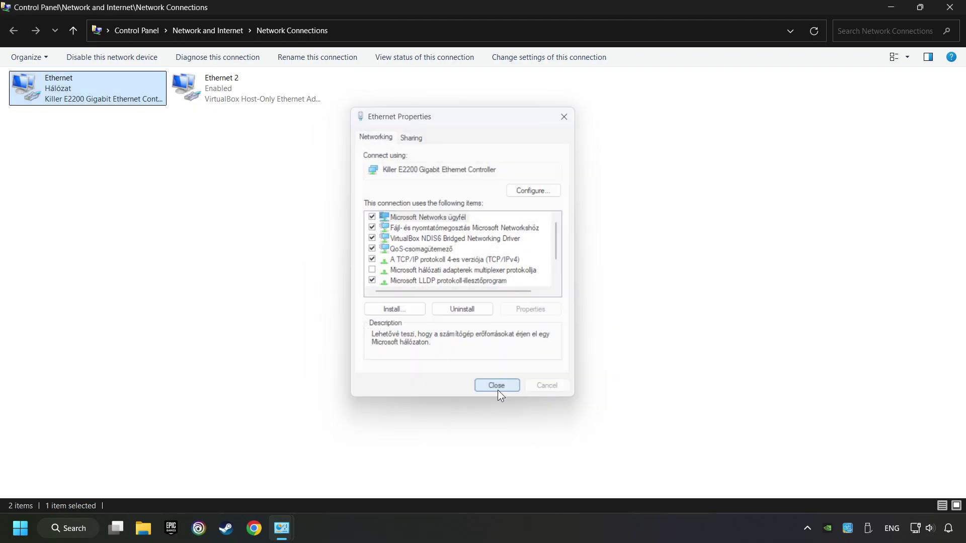
left_click(953, 7)
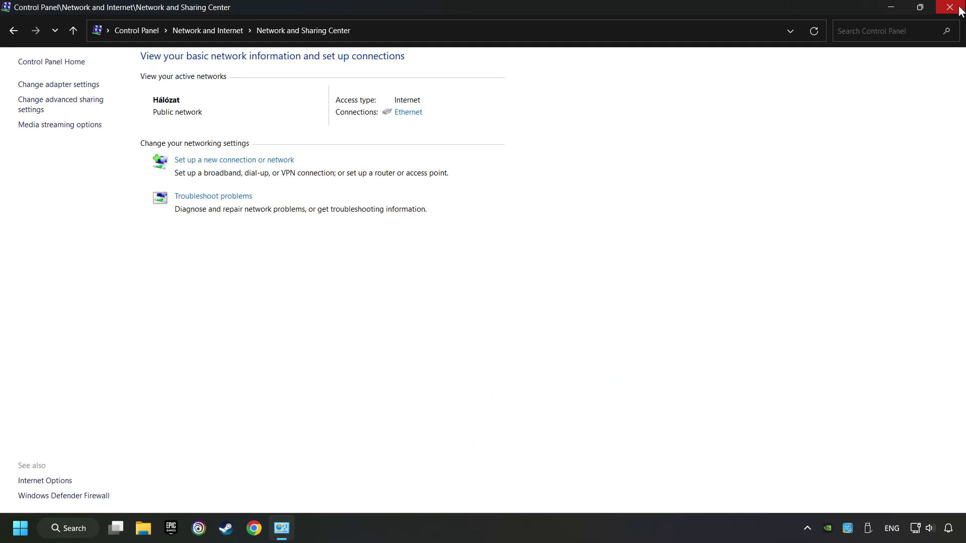